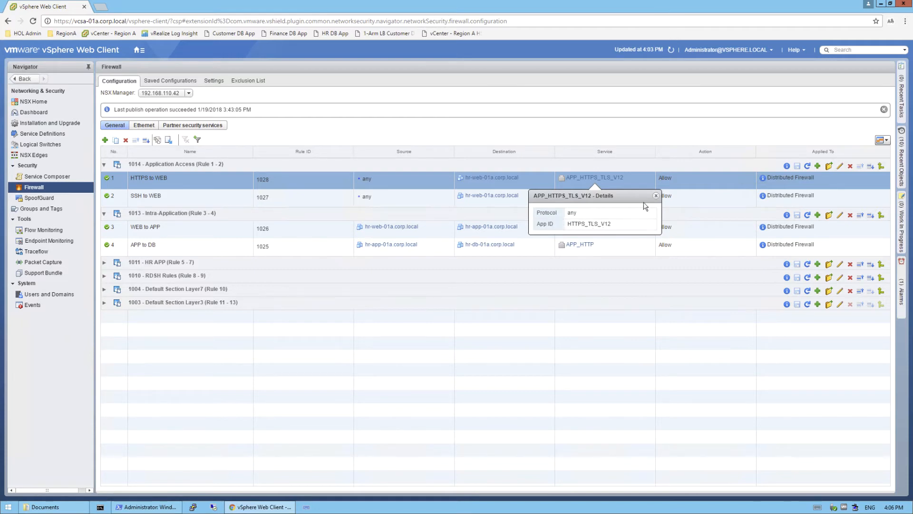
- Inspect the details of the APP_SSH service used by the SSH to WEB firewall rule, leaving no details pop-up open
left_click(656, 196)
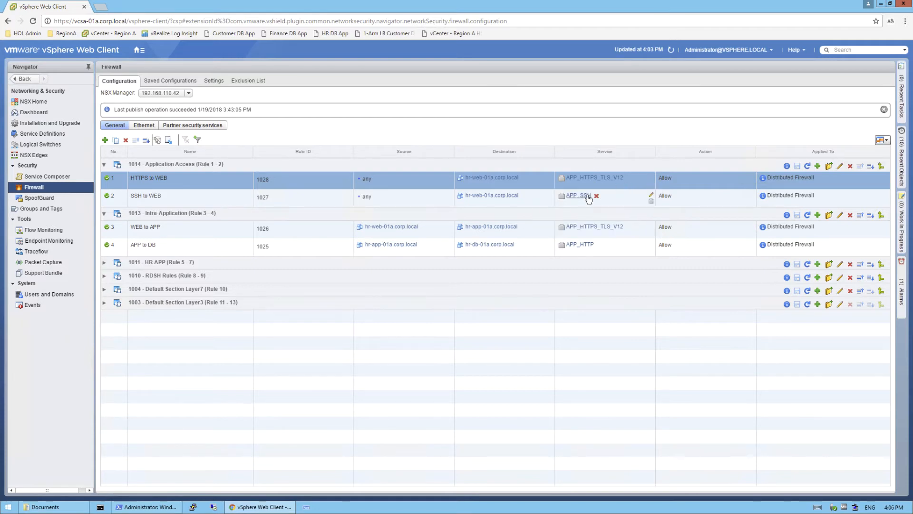
left_click(588, 196)
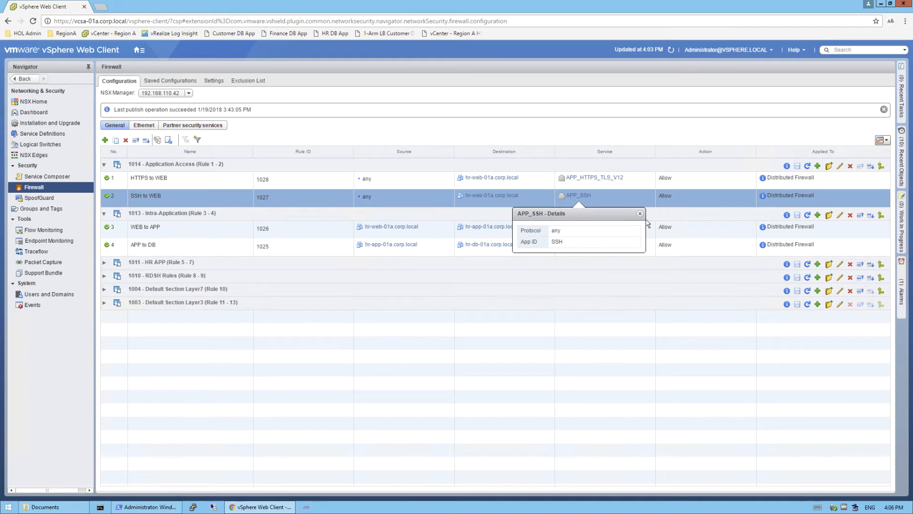
left_click(641, 214)
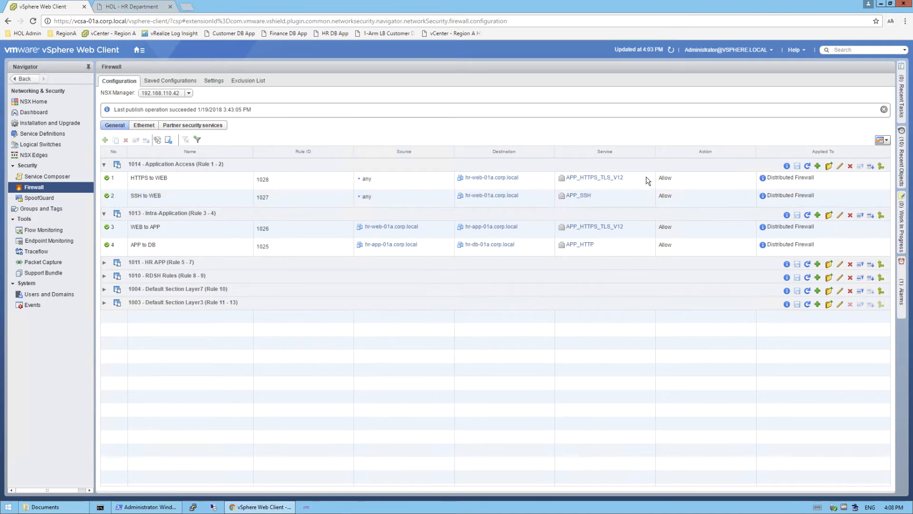
- Browse the available services filtered by "APP_" for the HTTPS to WEB rule, leaving its service selection unsaved
left_click(648, 180)
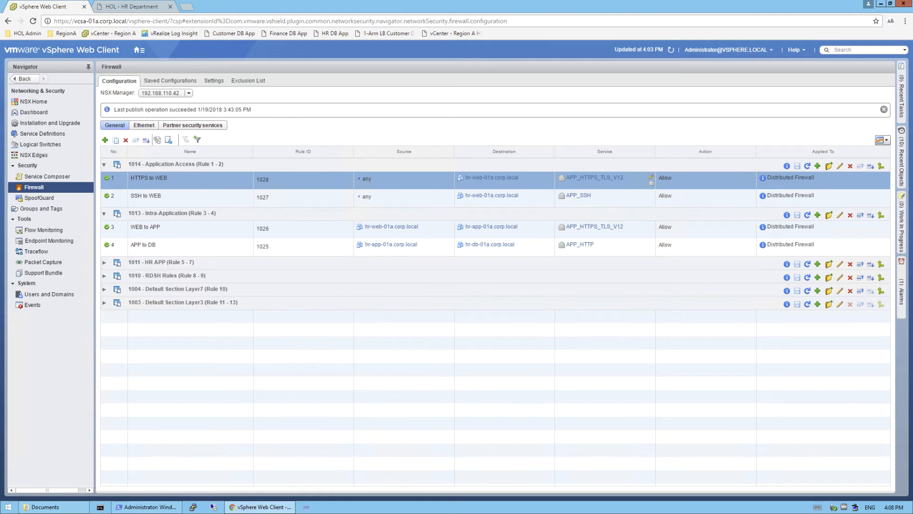
left_click(650, 178)
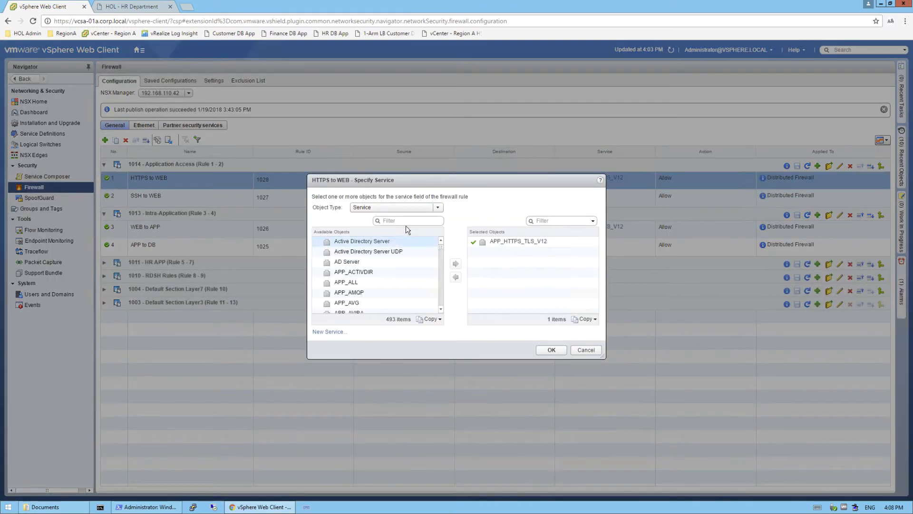
type("APP_")
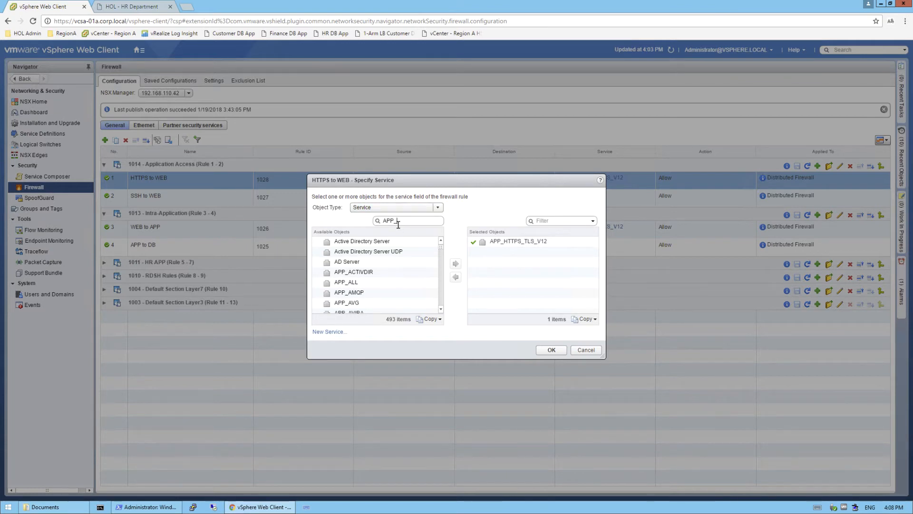
key("Return")
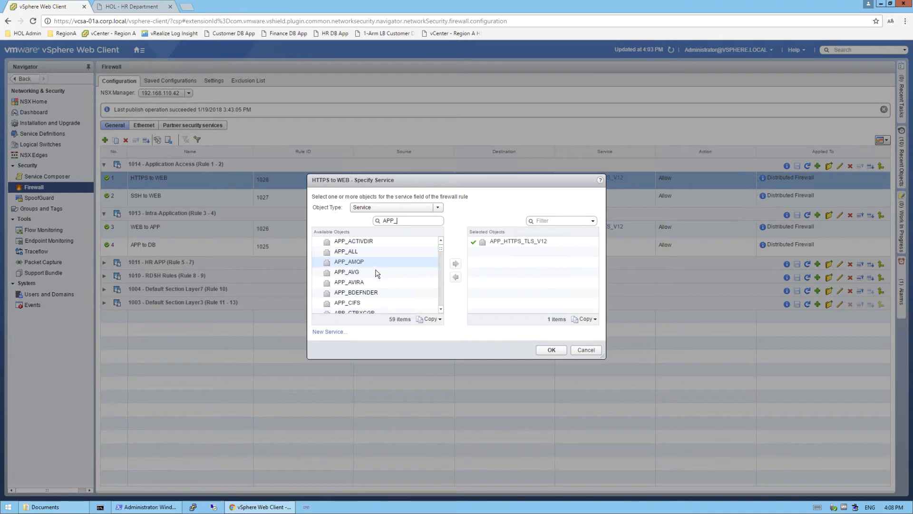
scroll(380, 267, "down", 10)
scroll(389, 273, "up", 6)
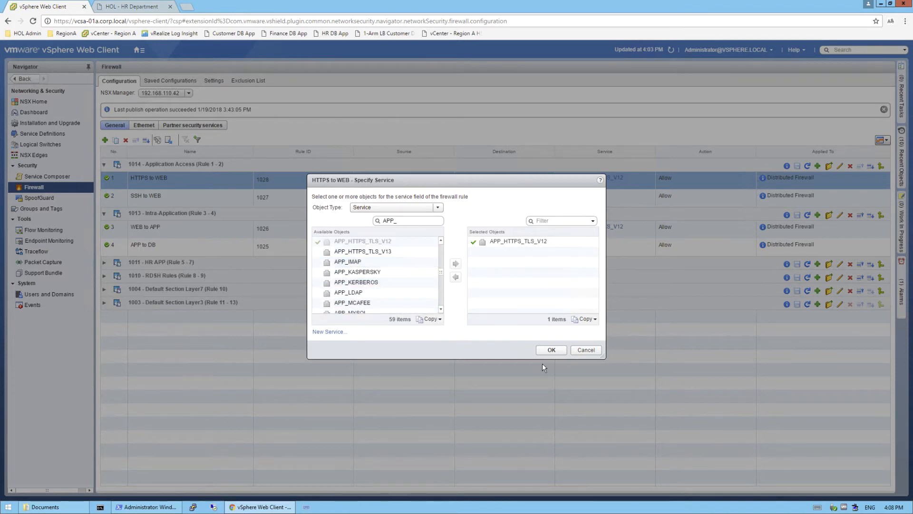
left_click(441, 309)
left_click(440, 308)
left_click(441, 308)
left_click(440, 308)
left_click(440, 309)
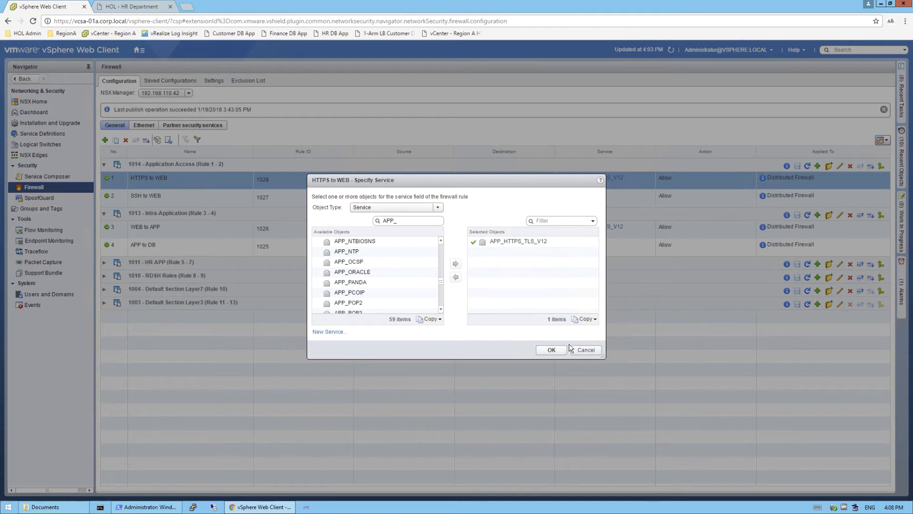
left_click(585, 350)
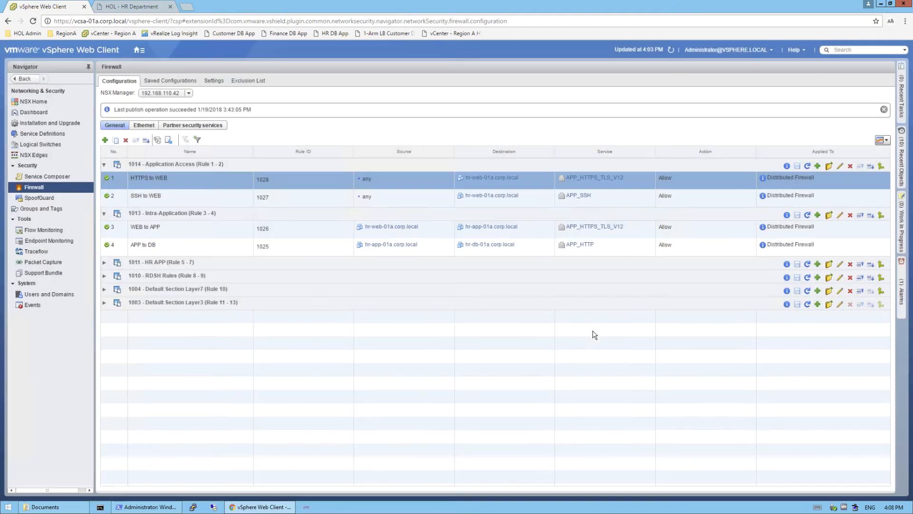
- Start Live Flow monitoring for the hr-web-01a.corp.local network adapter, reload the HR Employee Salary Database page, and review the captured flows
left_click(57, 232)
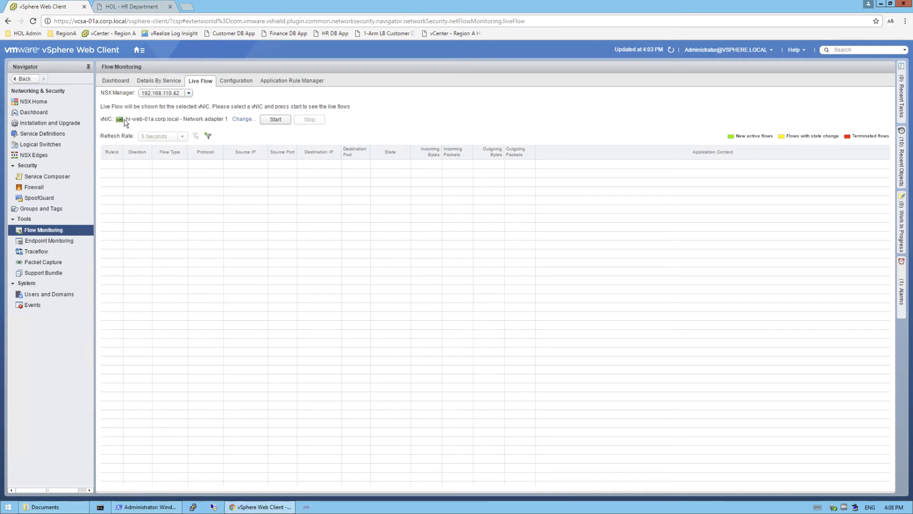
left_click(275, 119)
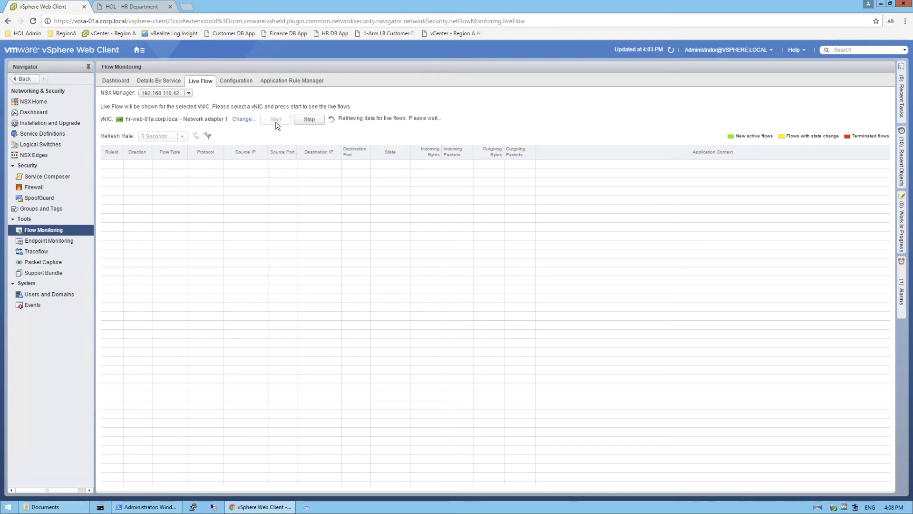
left_click(150, 11)
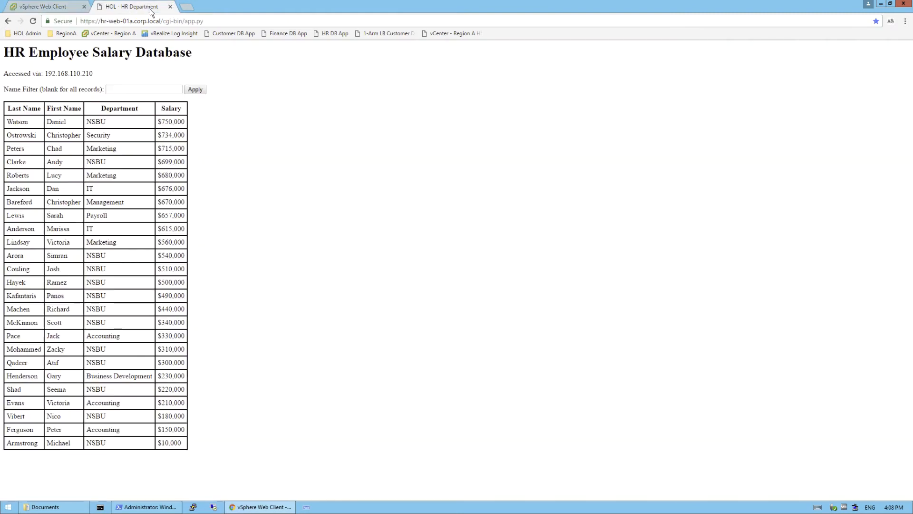
right_click(265, 138)
left_click(291, 168)
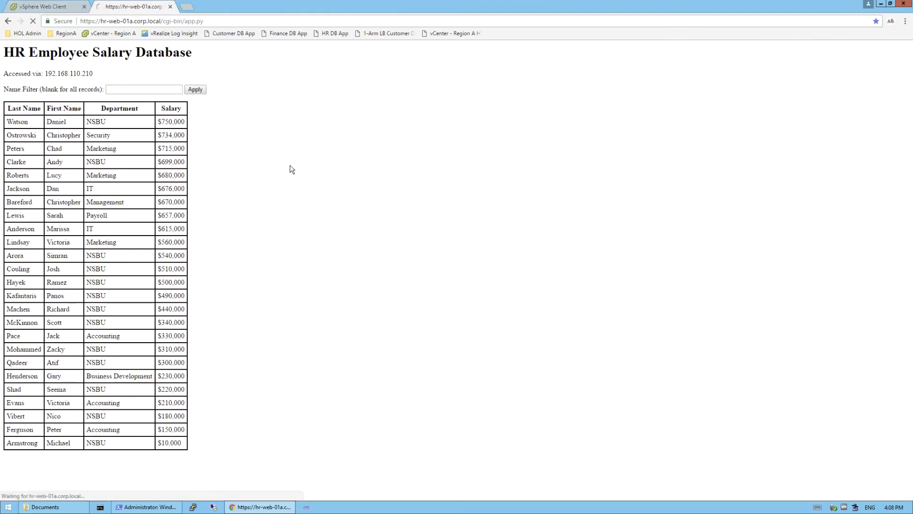
key("ctrl+Tab")
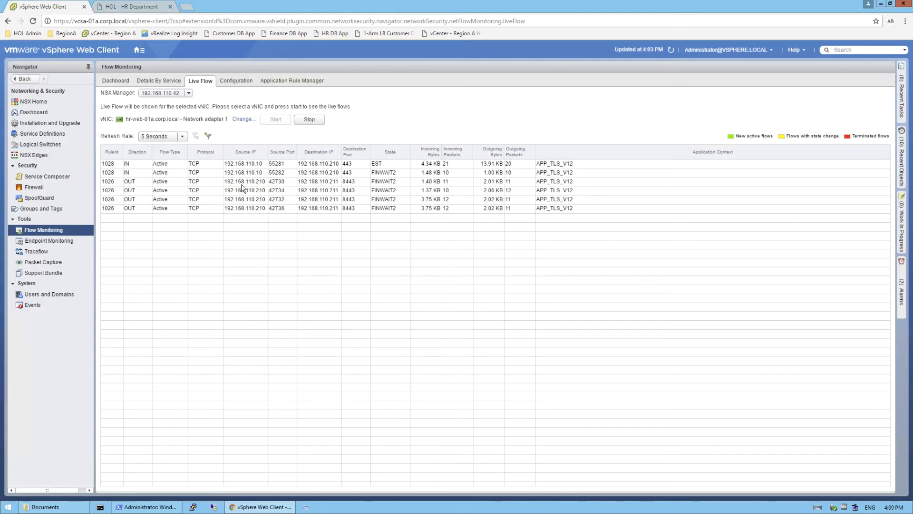
left_click(312, 184)
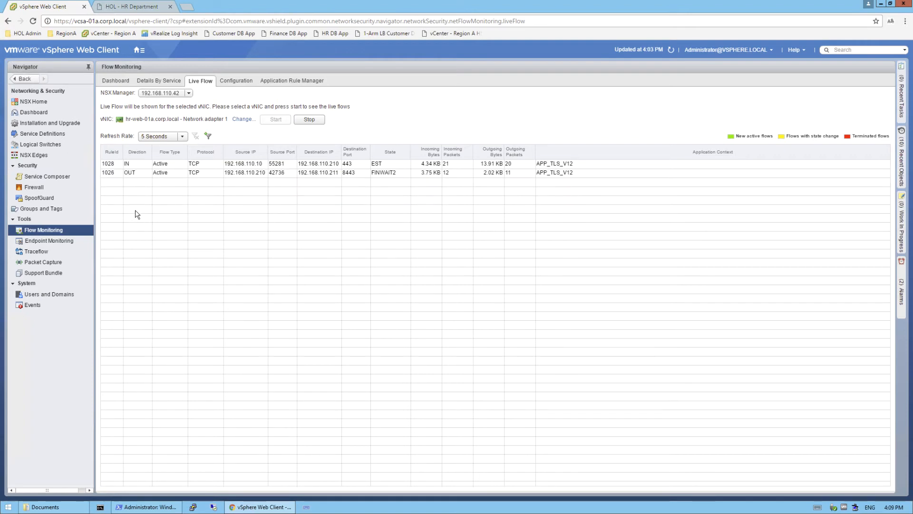
- Check the SSH to WEB rule's service details and test access with a PuTTY SSH session to hr-web-01a.corp.local, closing it when connected
left_click(38, 189)
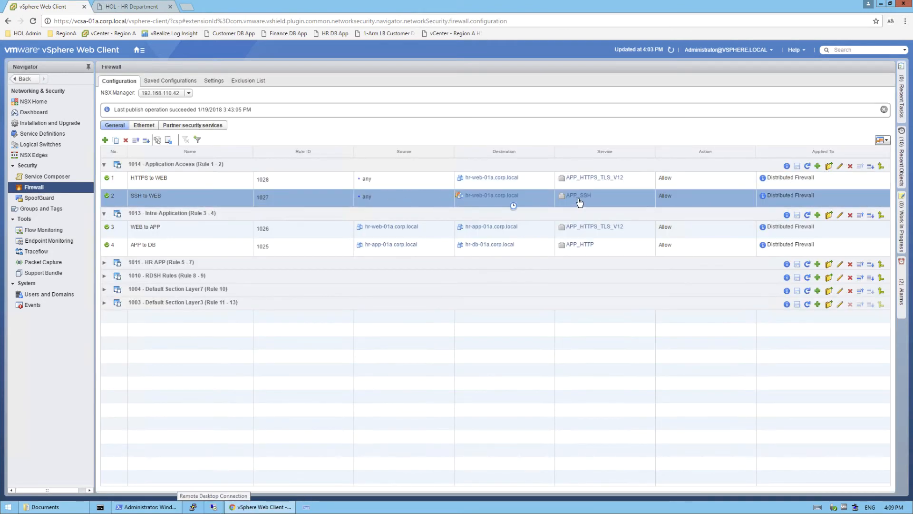
mouse_move(580, 199)
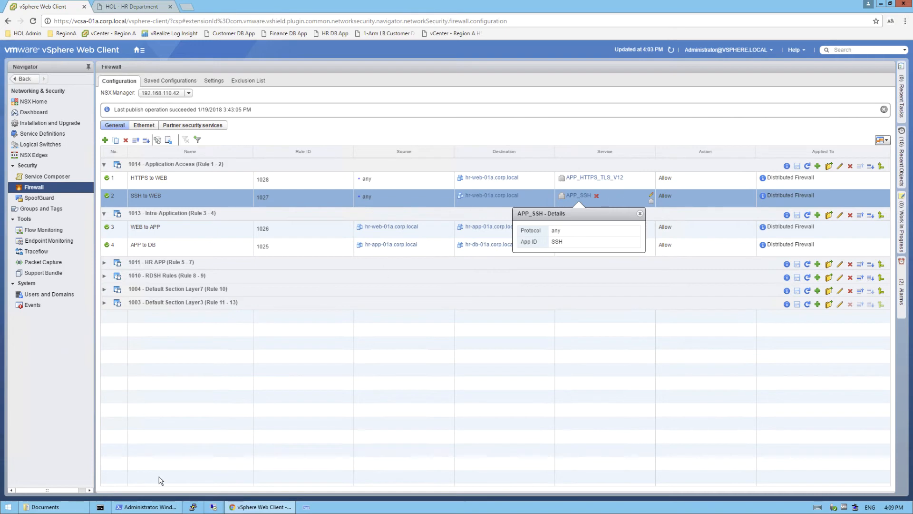
left_click(194, 507)
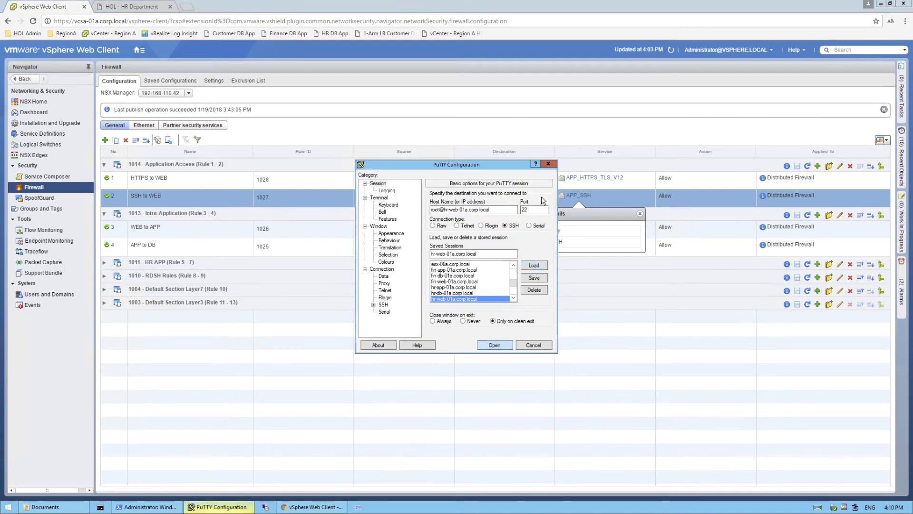
left_click(495, 346)
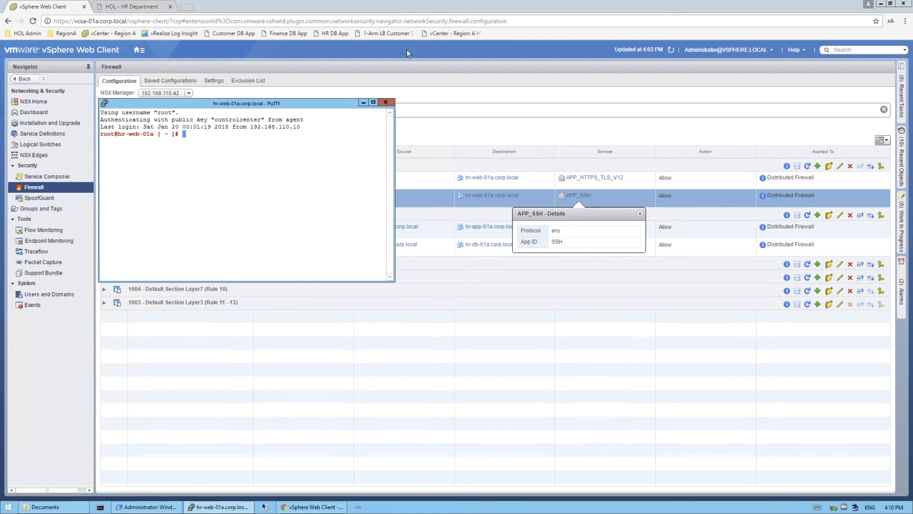
left_click(385, 102)
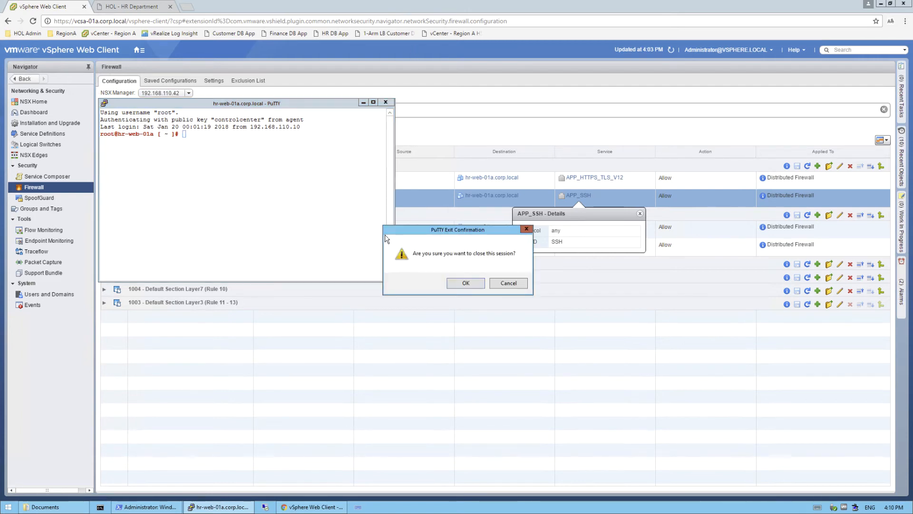
left_click(458, 285)
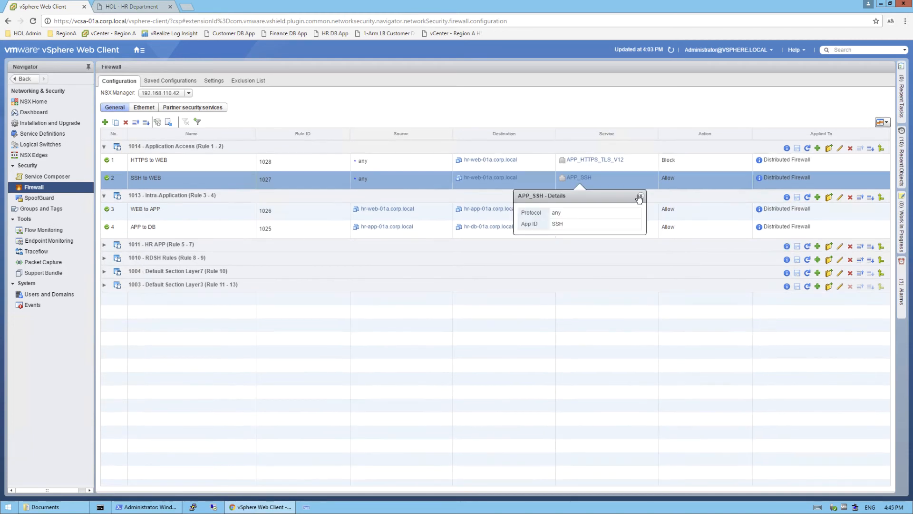
- Start a new service in Groups and Tags named APP_SSH_TCP_2022 with its layer set to Layer7
left_click(641, 198)
left_click(53, 212)
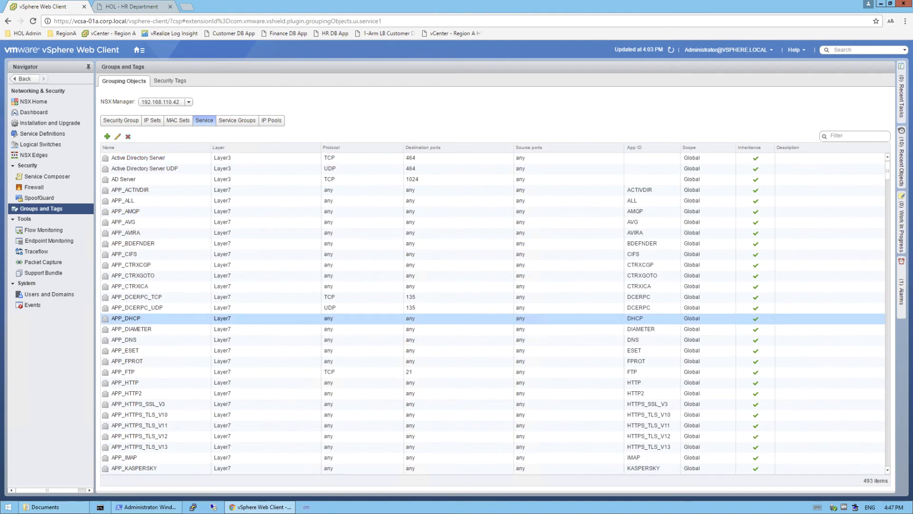
left_click(107, 136)
left_click(464, 220)
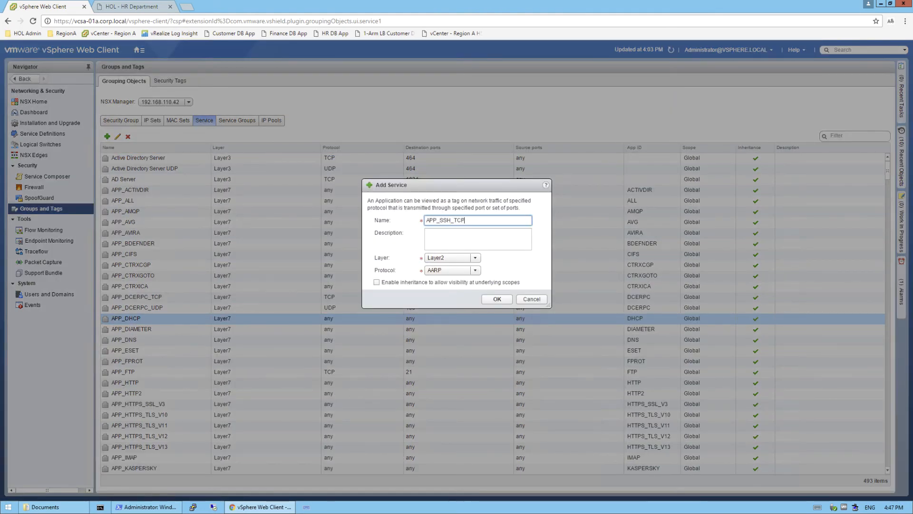
left_click(468, 260)
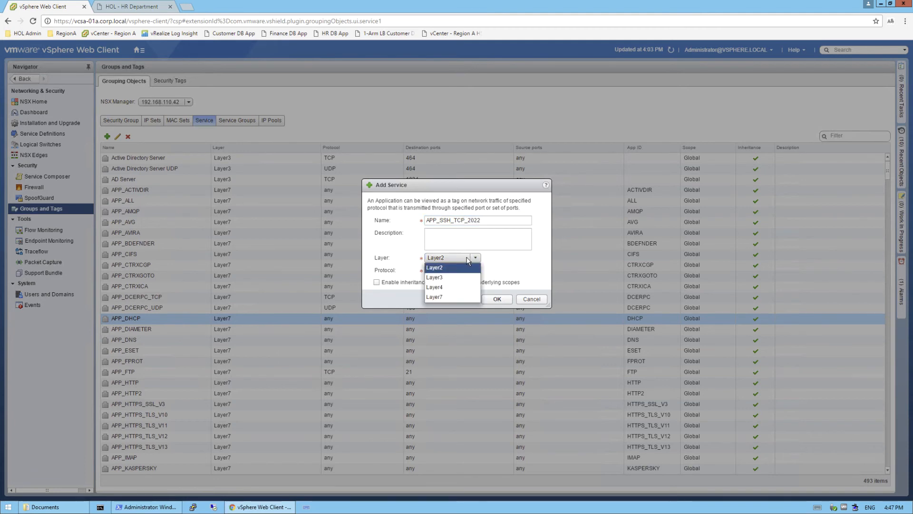
left_click(444, 296)
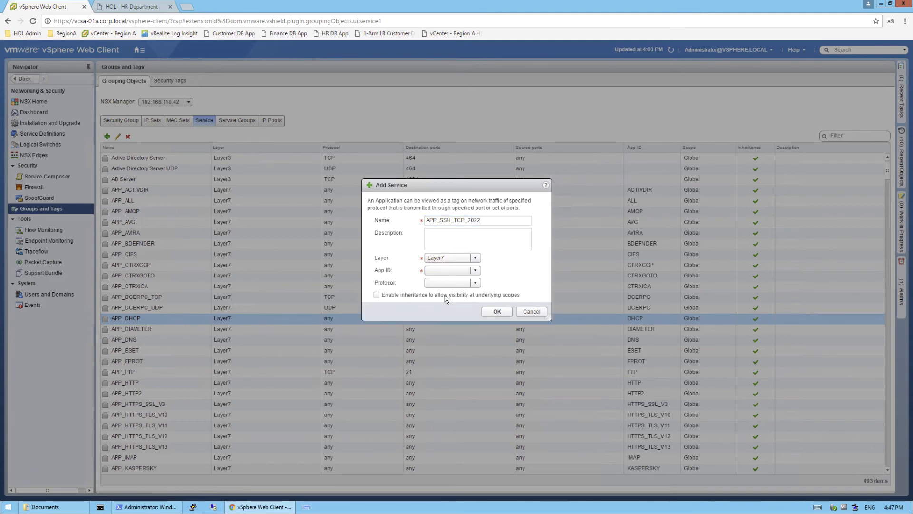
- Give the new service App ID SSH, protocol TCP and destination port 2022, and save it
left_click(447, 274)
left_click_drag(478, 286, 478, 321)
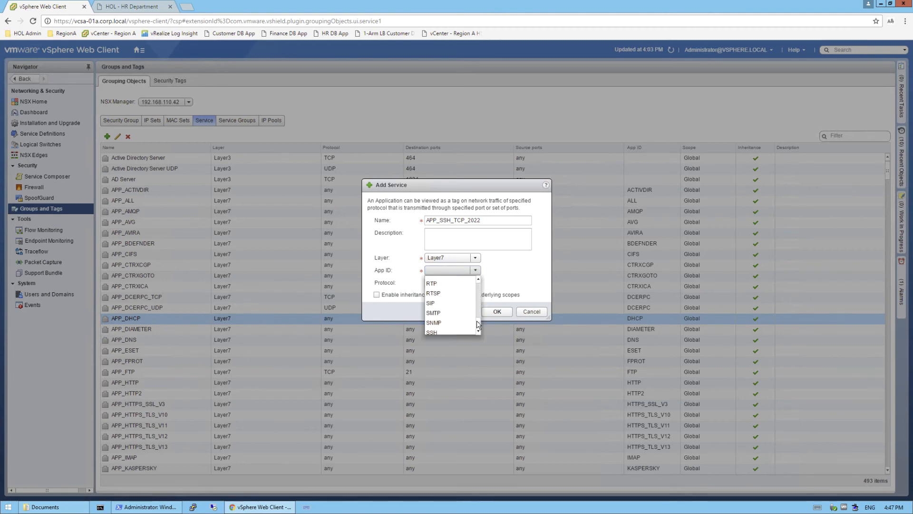
left_click(454, 329)
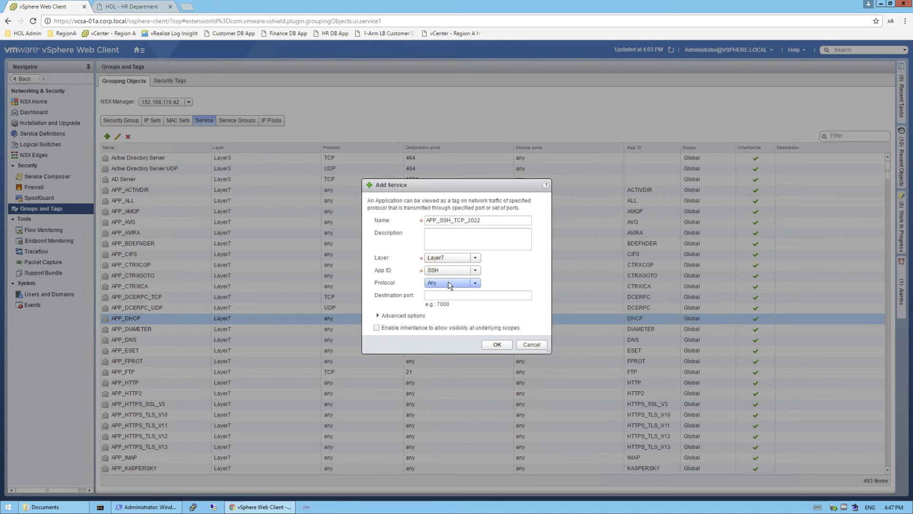
left_click(448, 283)
left_click(441, 302)
left_click(442, 296)
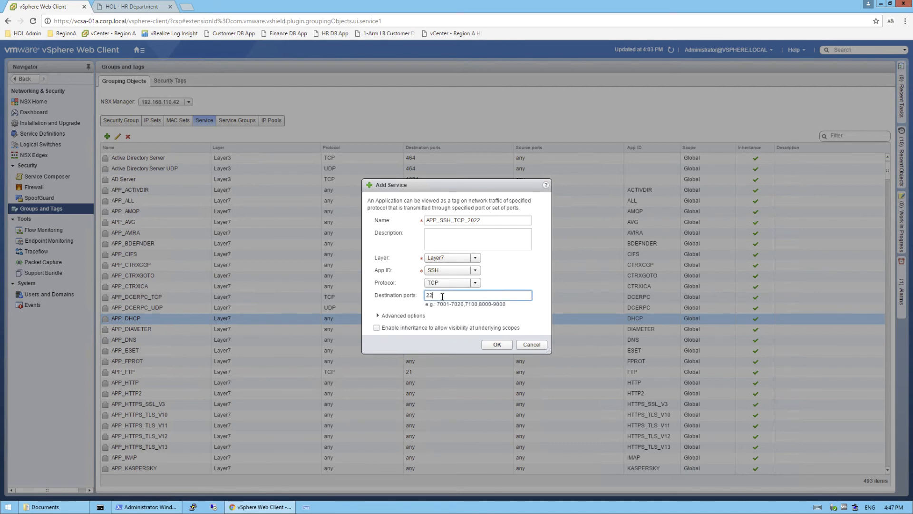
key("ctrl+a")
type("2022")
left_click(497, 345)
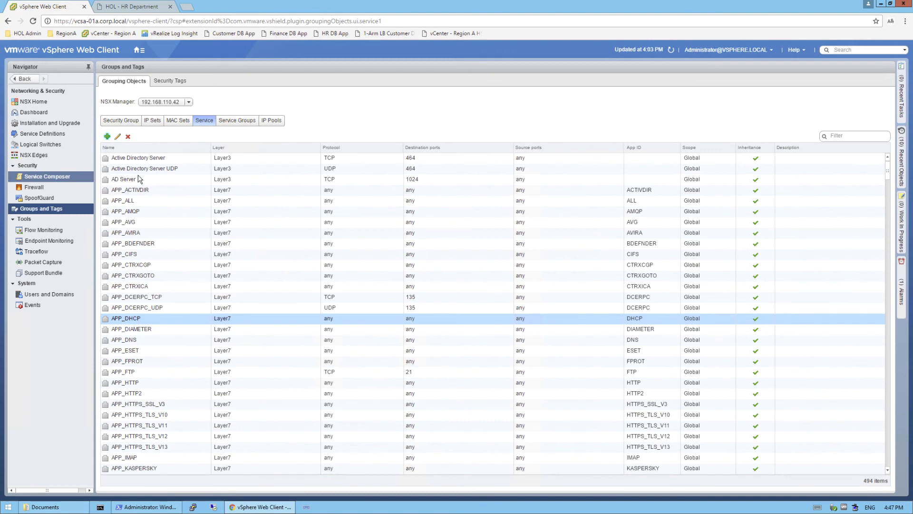
- Replace APP_SSH with APP_SSH_TCP_2022 as the service of the SSH to WEB firewall rule and publish the changes
left_click(56, 187)
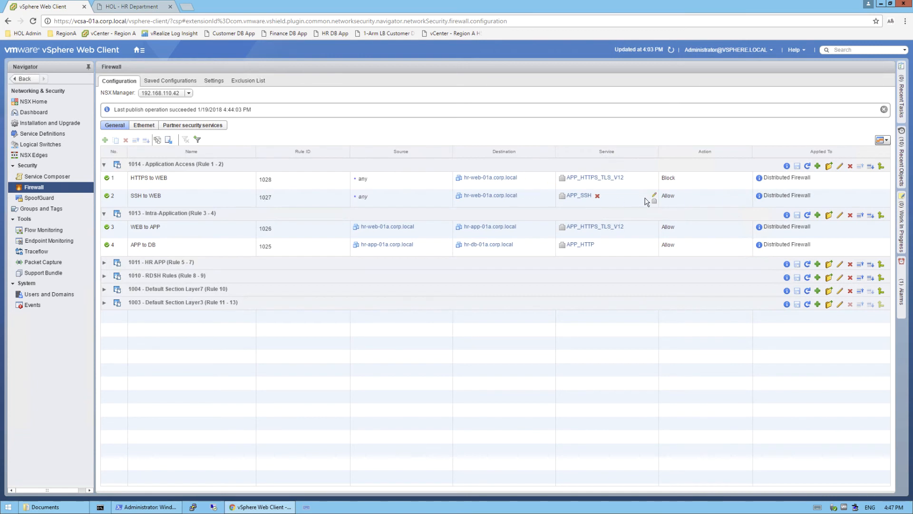
left_click(600, 199)
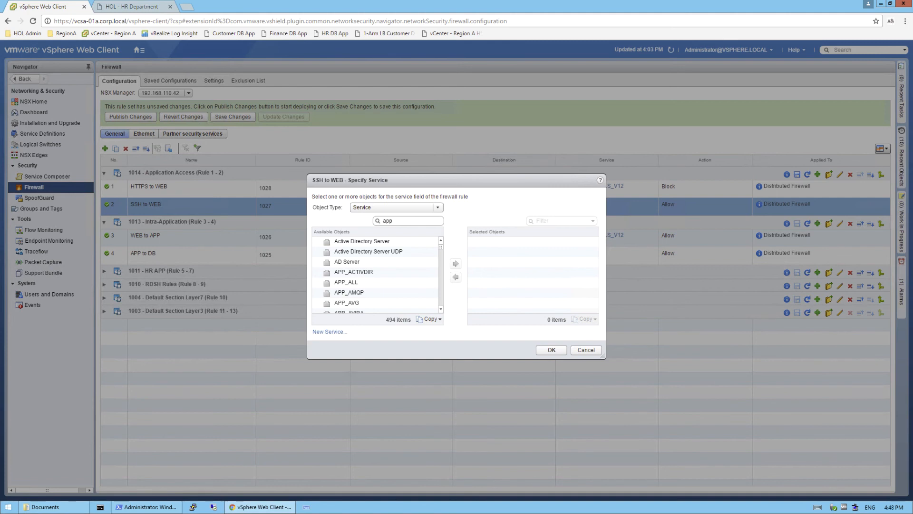
key("Return")
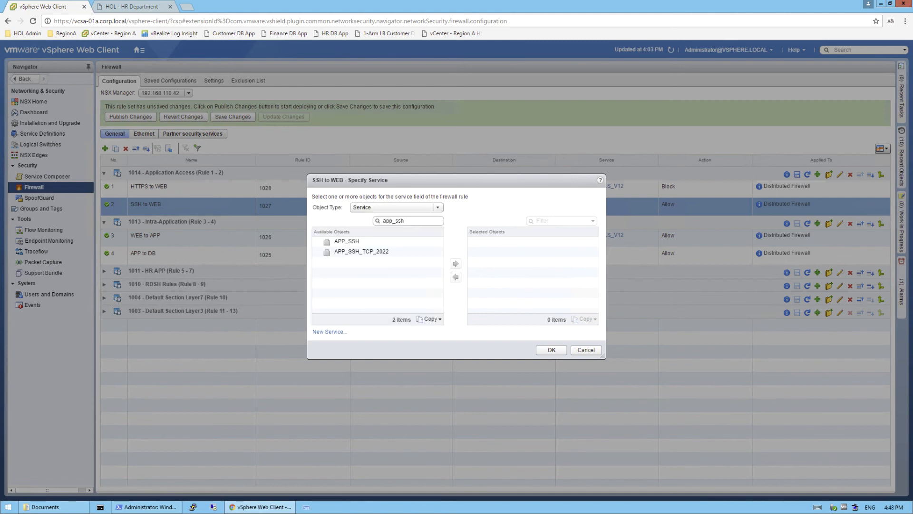
left_click(381, 253)
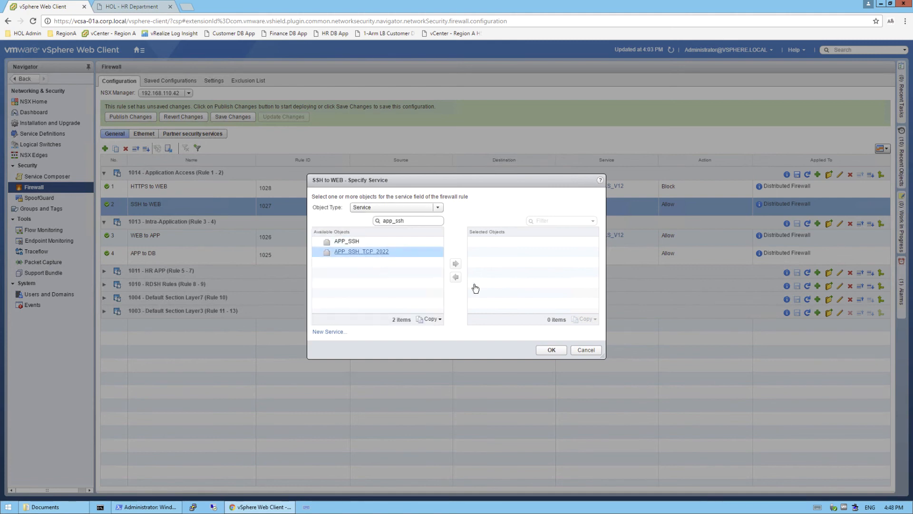
left_click(457, 266)
left_click(561, 354)
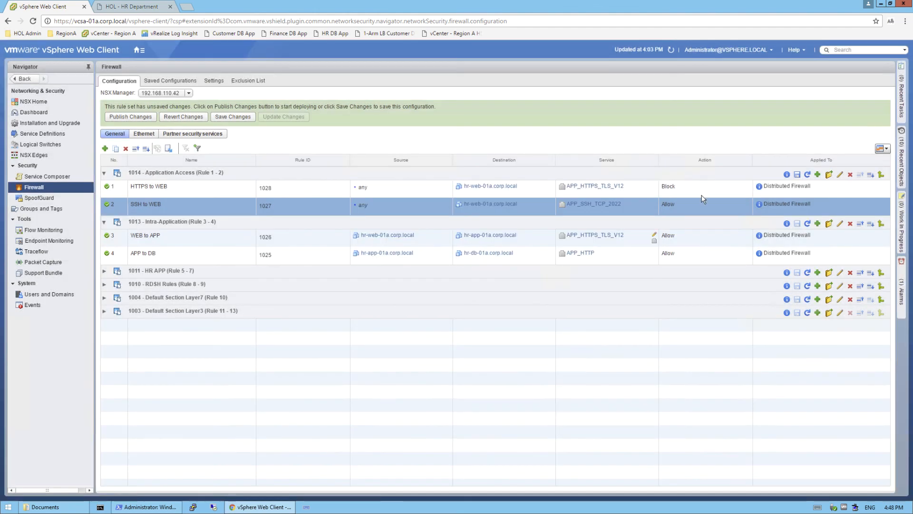
left_click(148, 117)
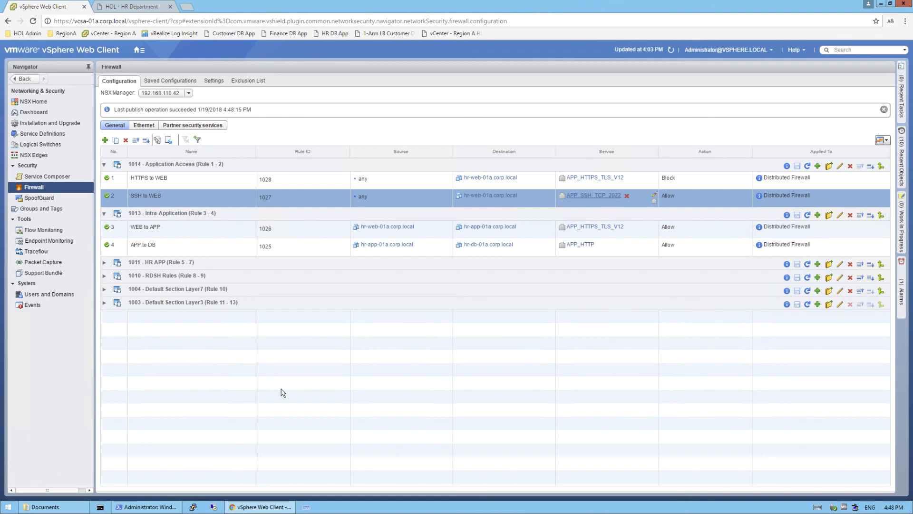
- Open the saved hr-web-01a.corp.local SSH session in PuTTY and start Live Flow monitoring for that server's network adapter
left_click(194, 507)
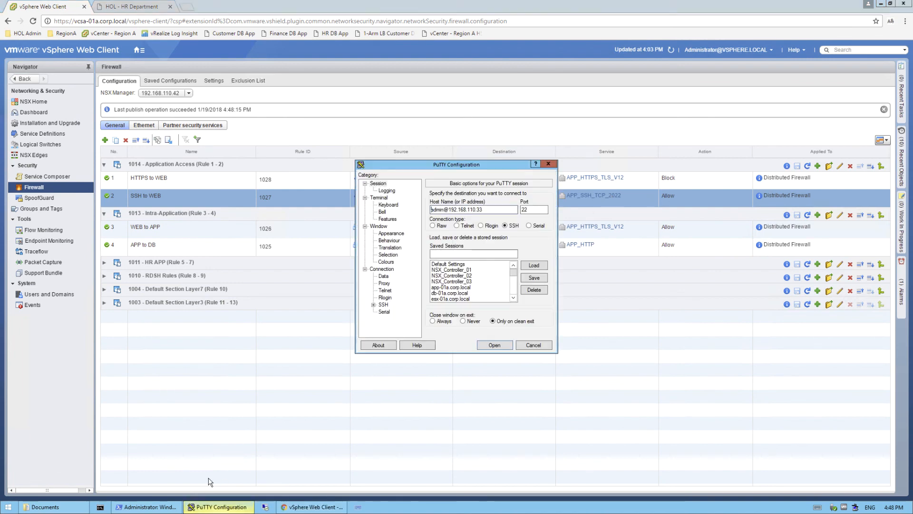
scroll(485, 286, "down", 2)
left_click(488, 288)
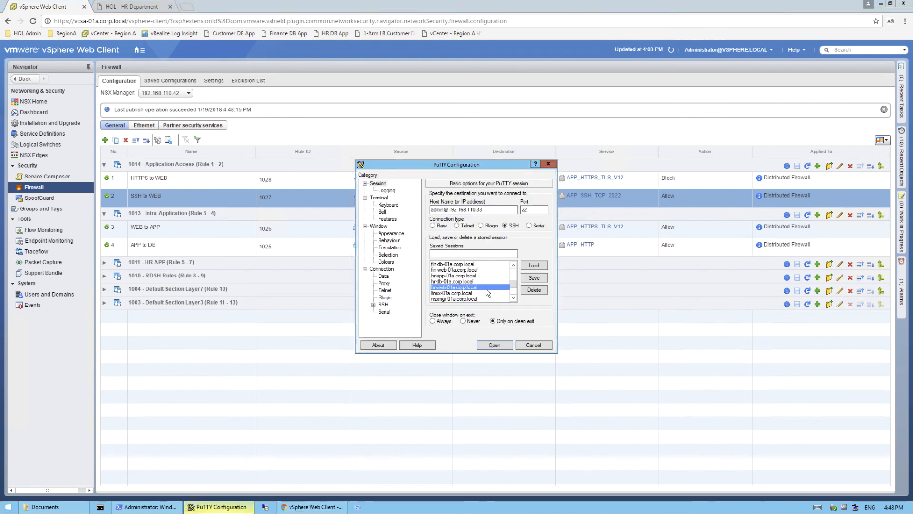
left_click(534, 265)
left_click(498, 344)
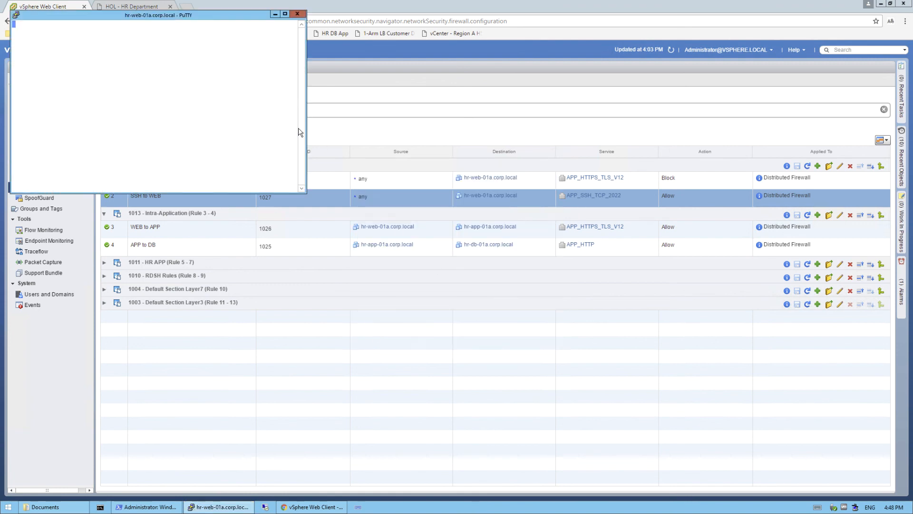
left_click(60, 232)
left_click(275, 120)
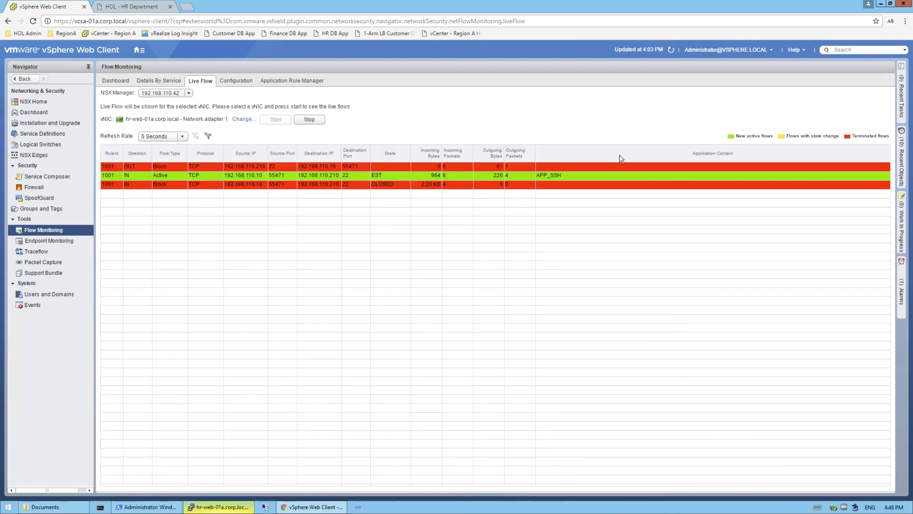